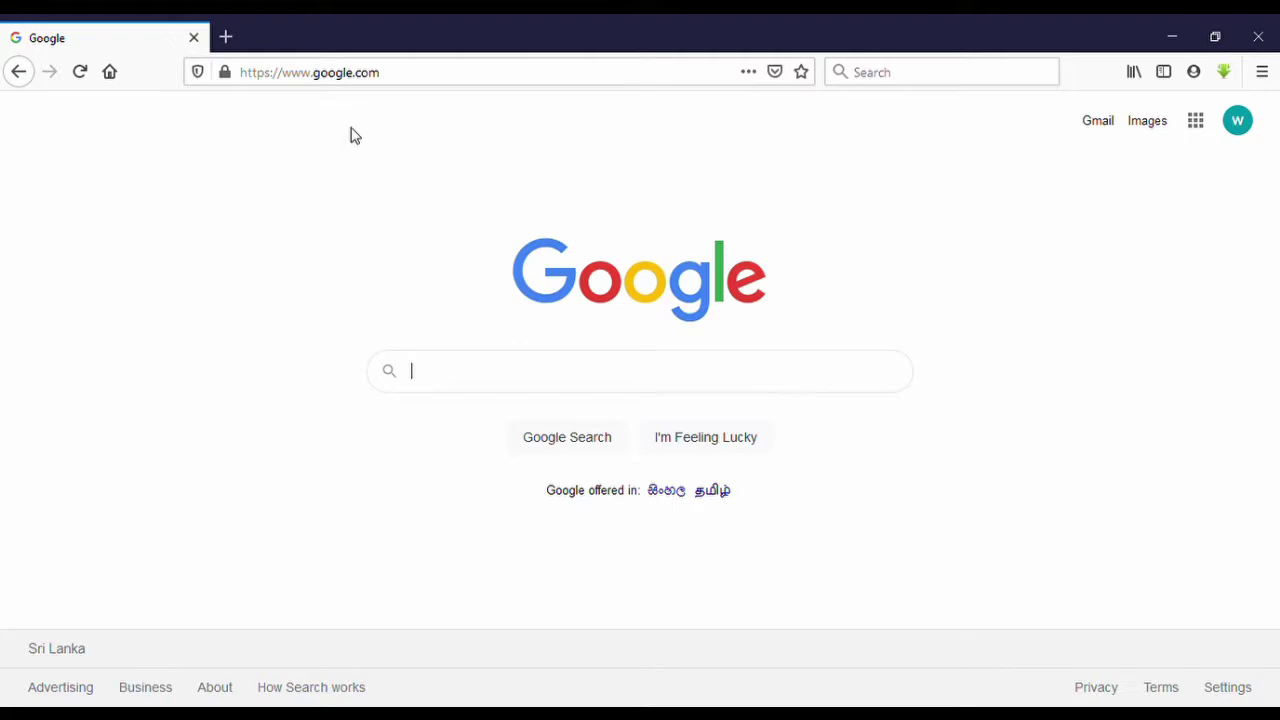
Search the web for freenom and open the Freenom - A Name for Everyone website
left_click(389, 85)
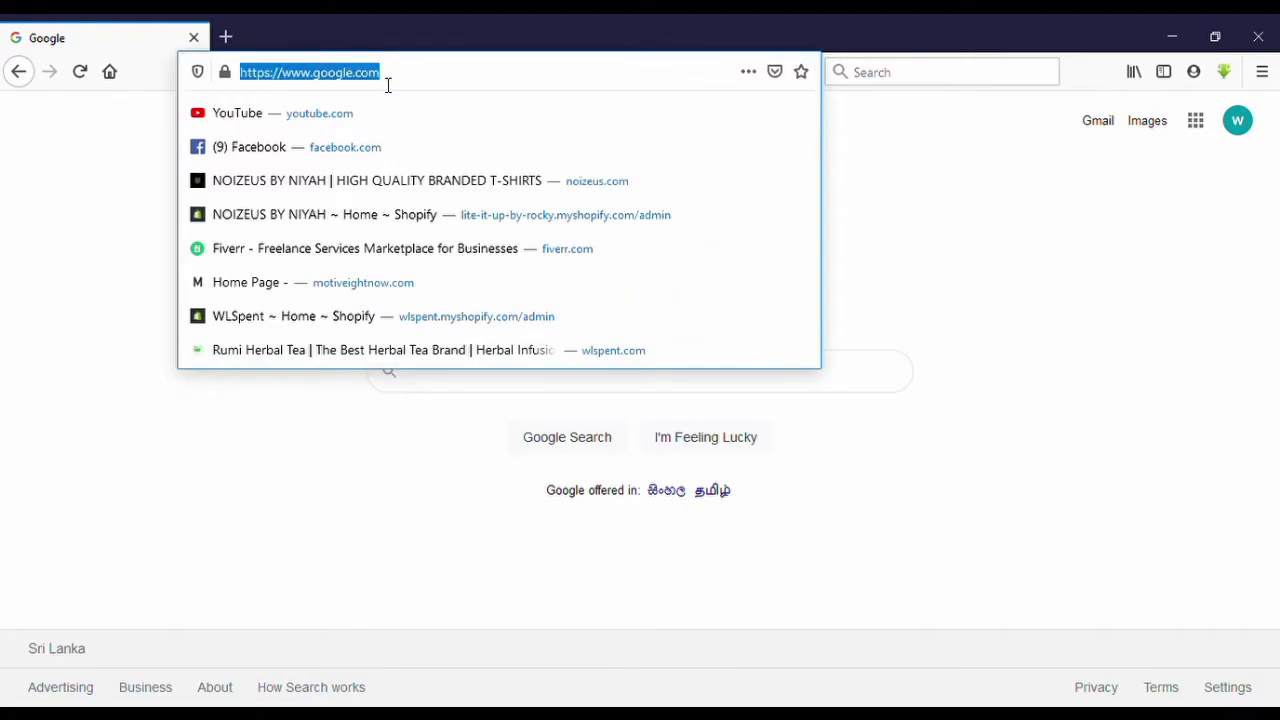
type("free")
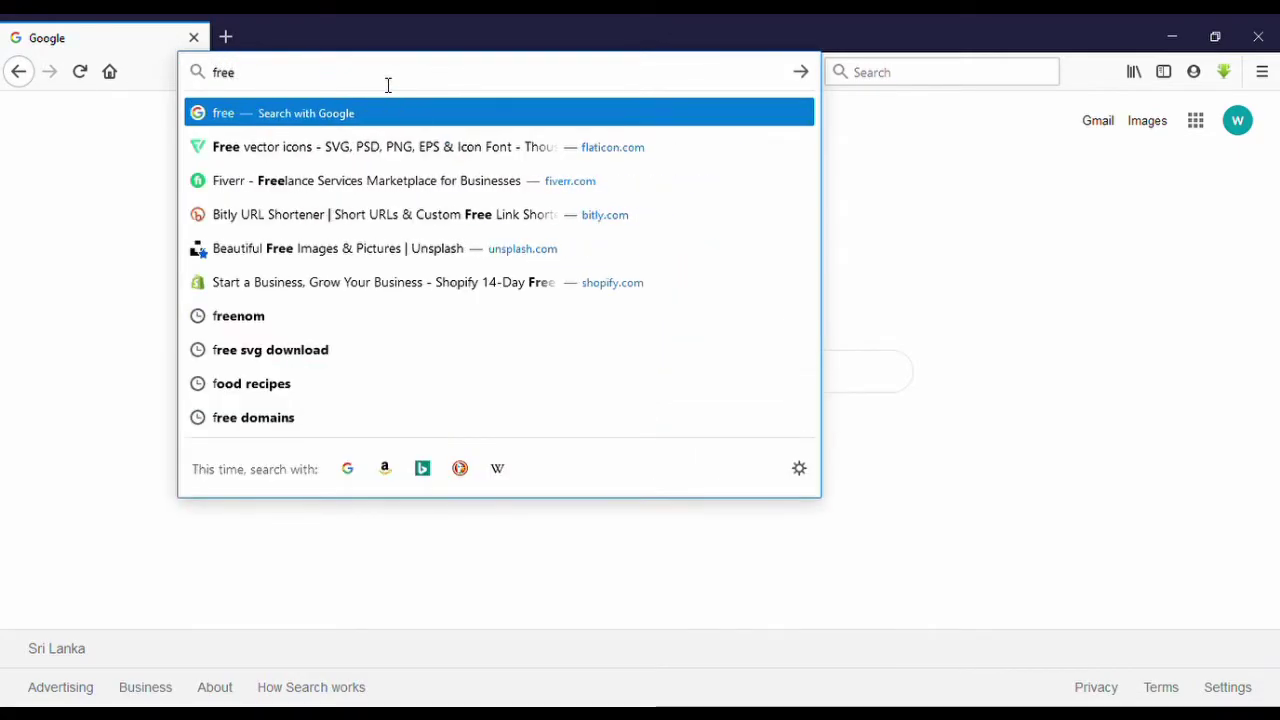
type("nom")
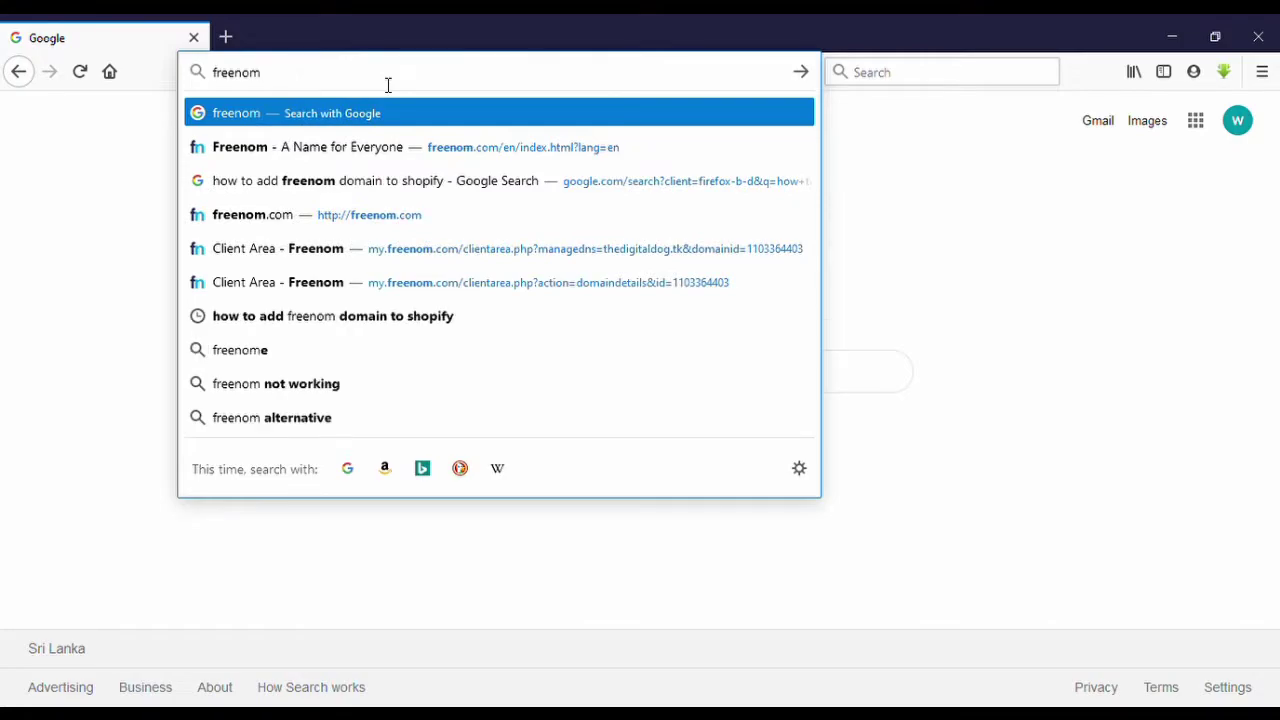
key("Return")
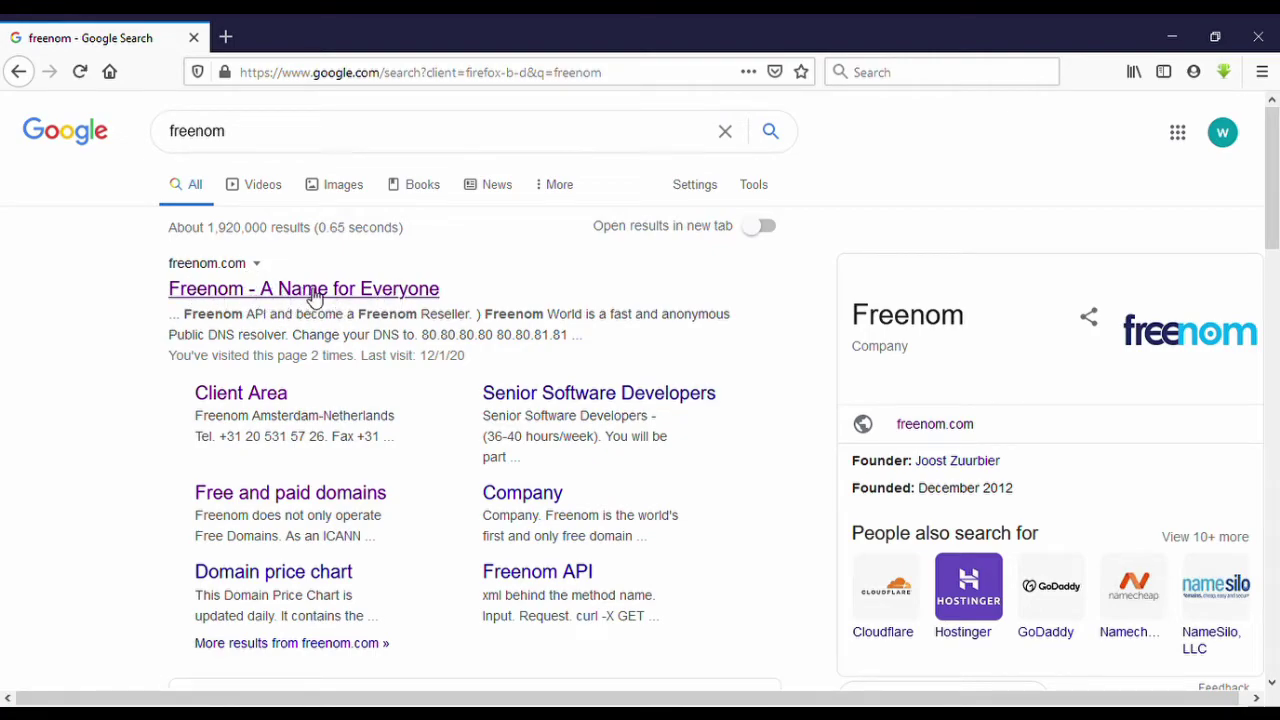
left_click(341, 293)
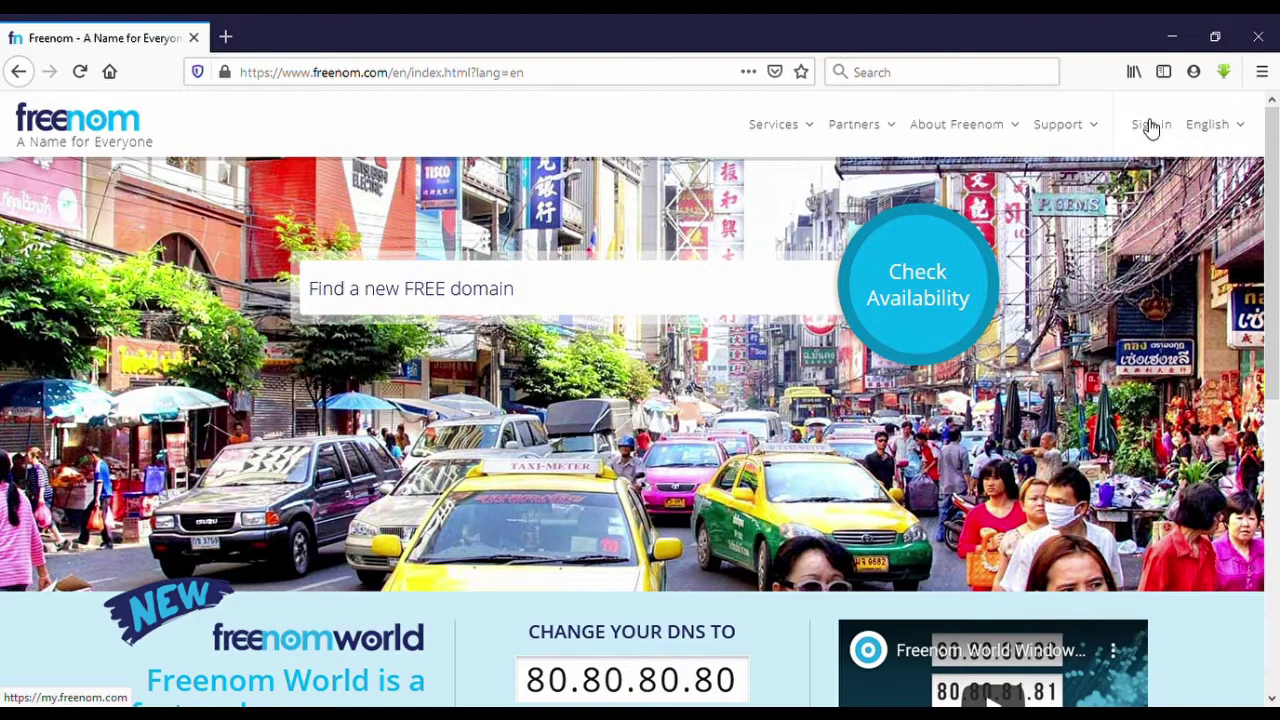
Sign in to the Freenom client area with the account's e-mail login
left_click(1151, 127)
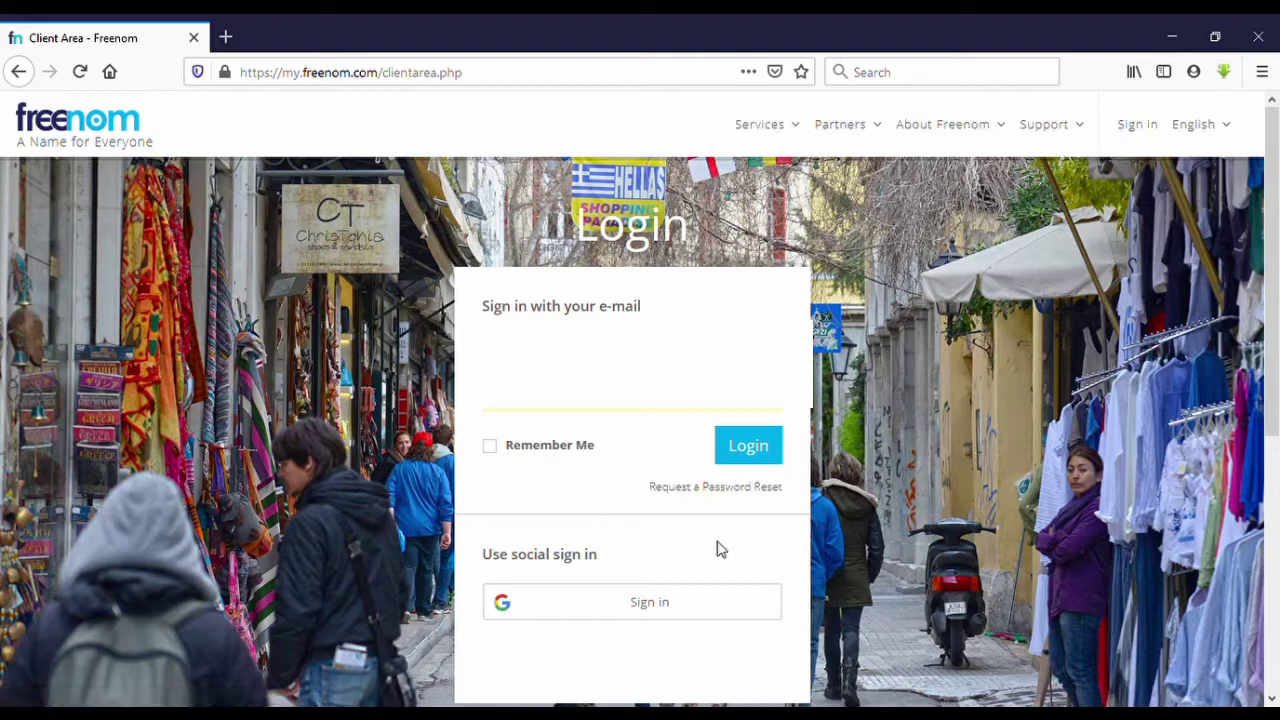
left_click(762, 464)
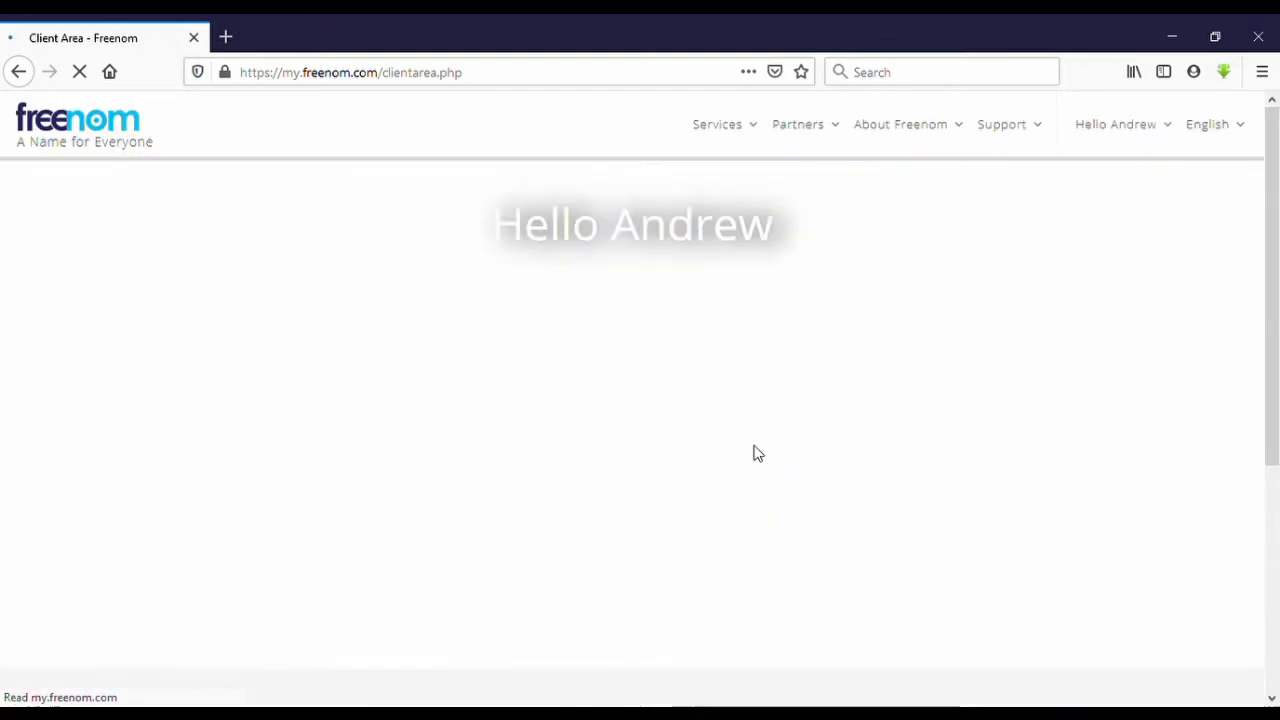
scroll(815, 380, "down", 3)
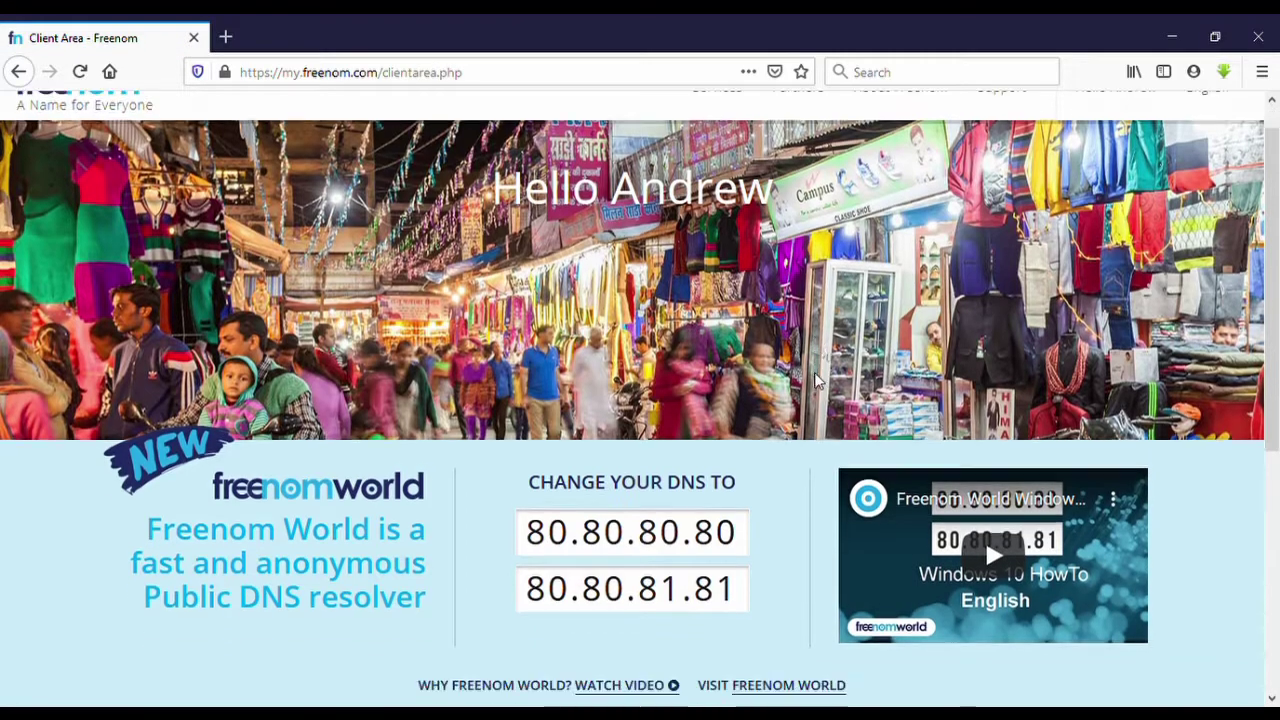
scroll(815, 380, "up", 3)
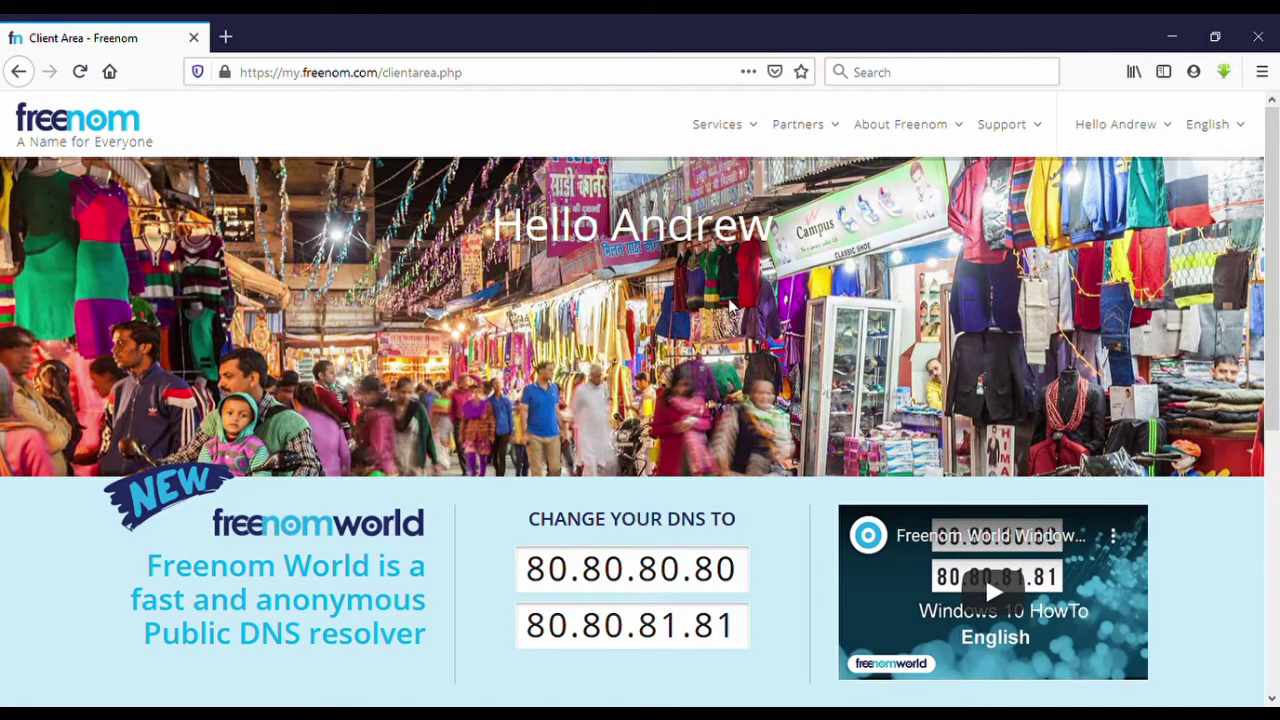
Open the page for registering a new domain
left_click(763, 131)
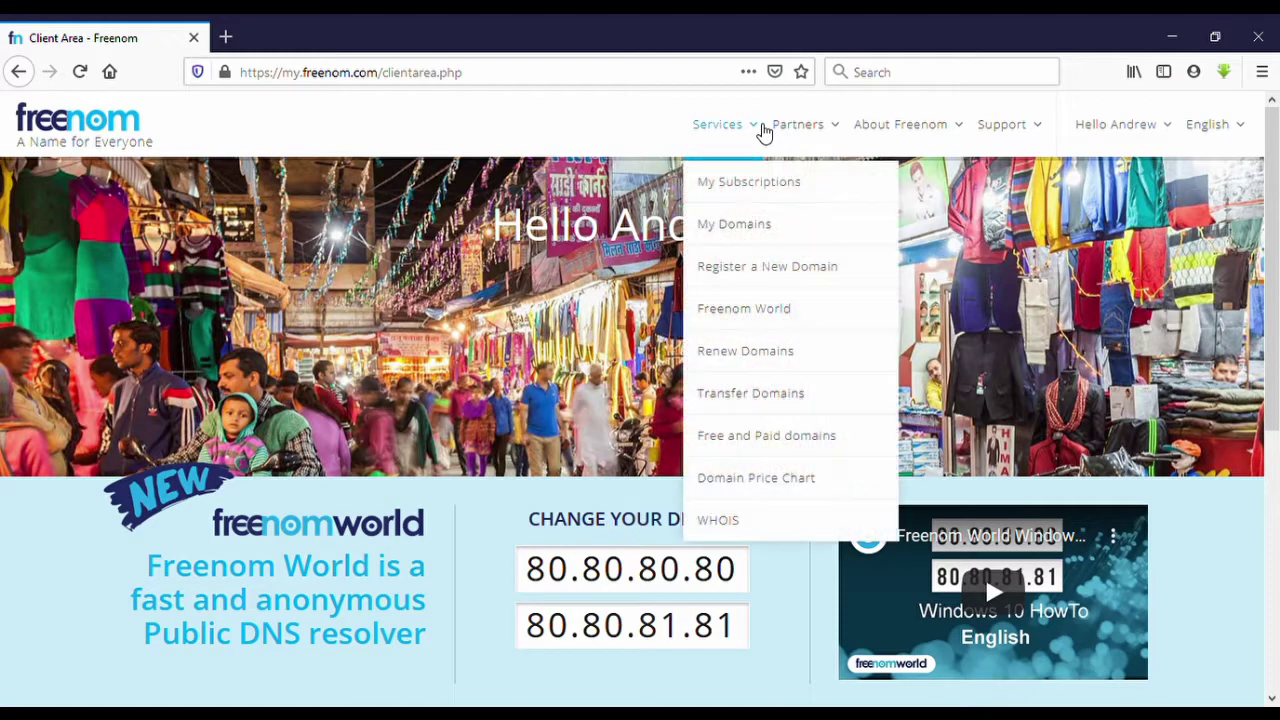
left_click(983, 352)
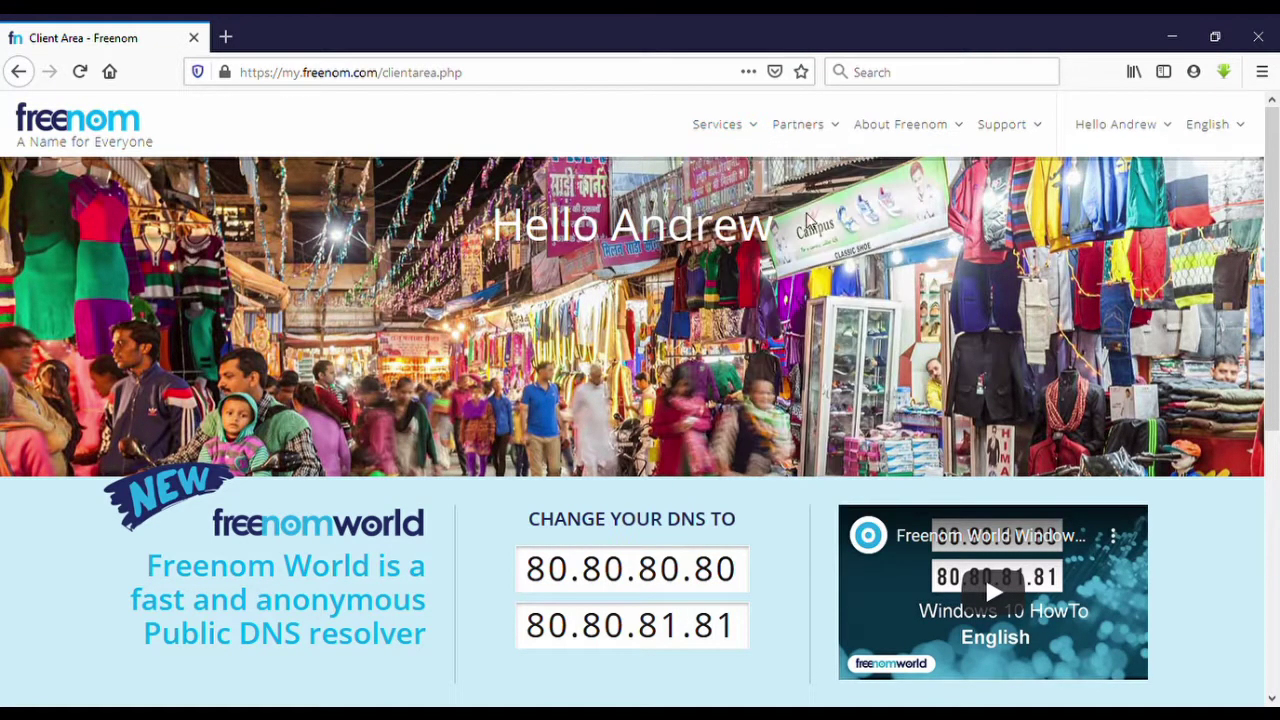
left_click(740, 125)
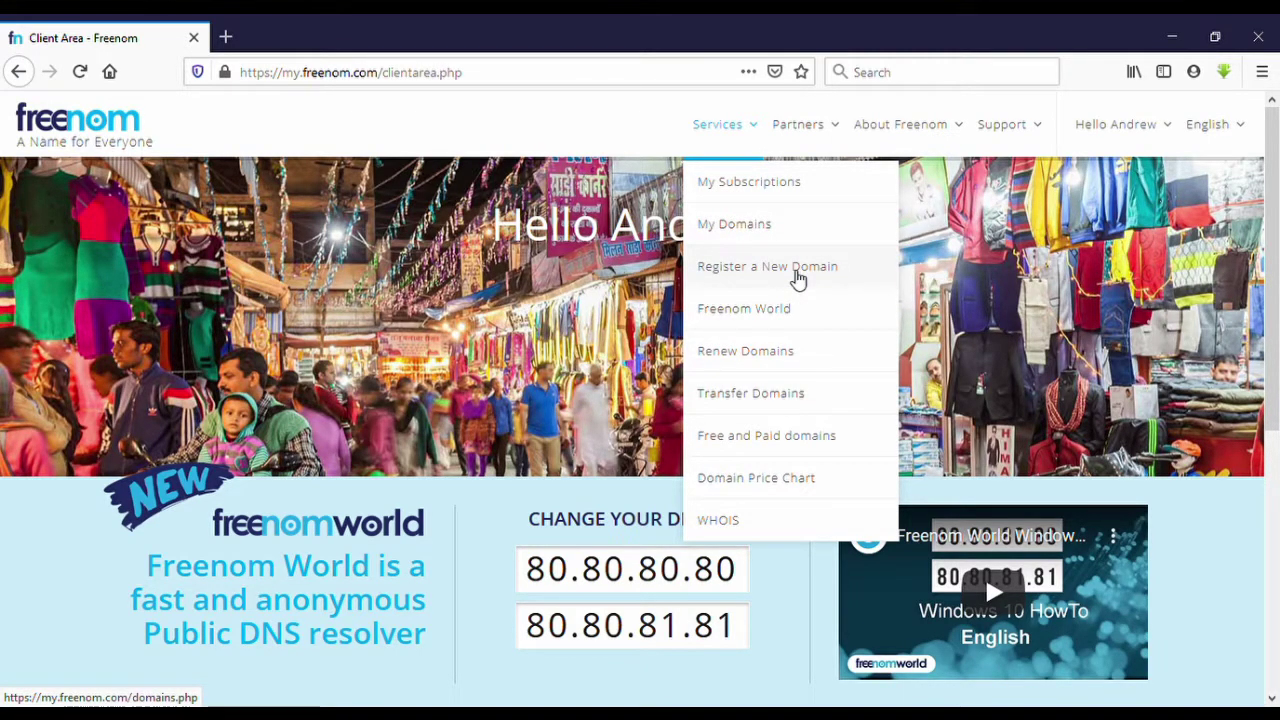
left_click(796, 268)
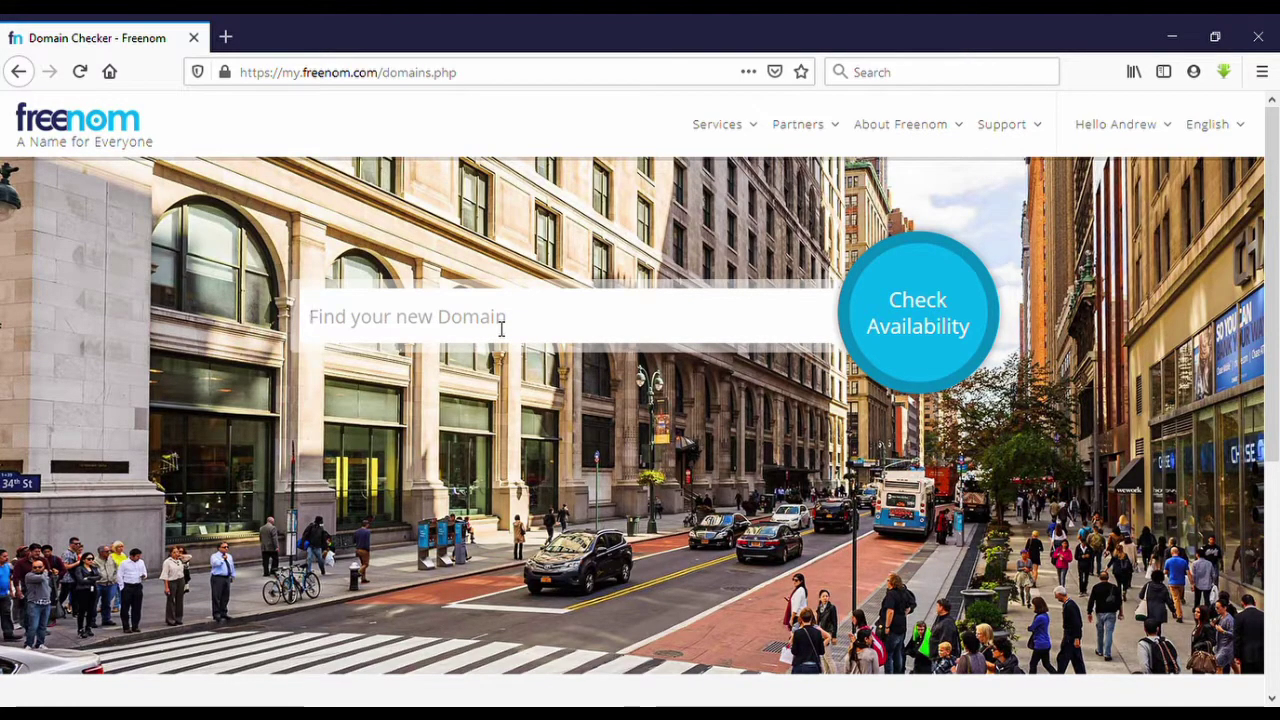
Check the availability of the domain name thefoodmaster
left_click(502, 329)
type("the")
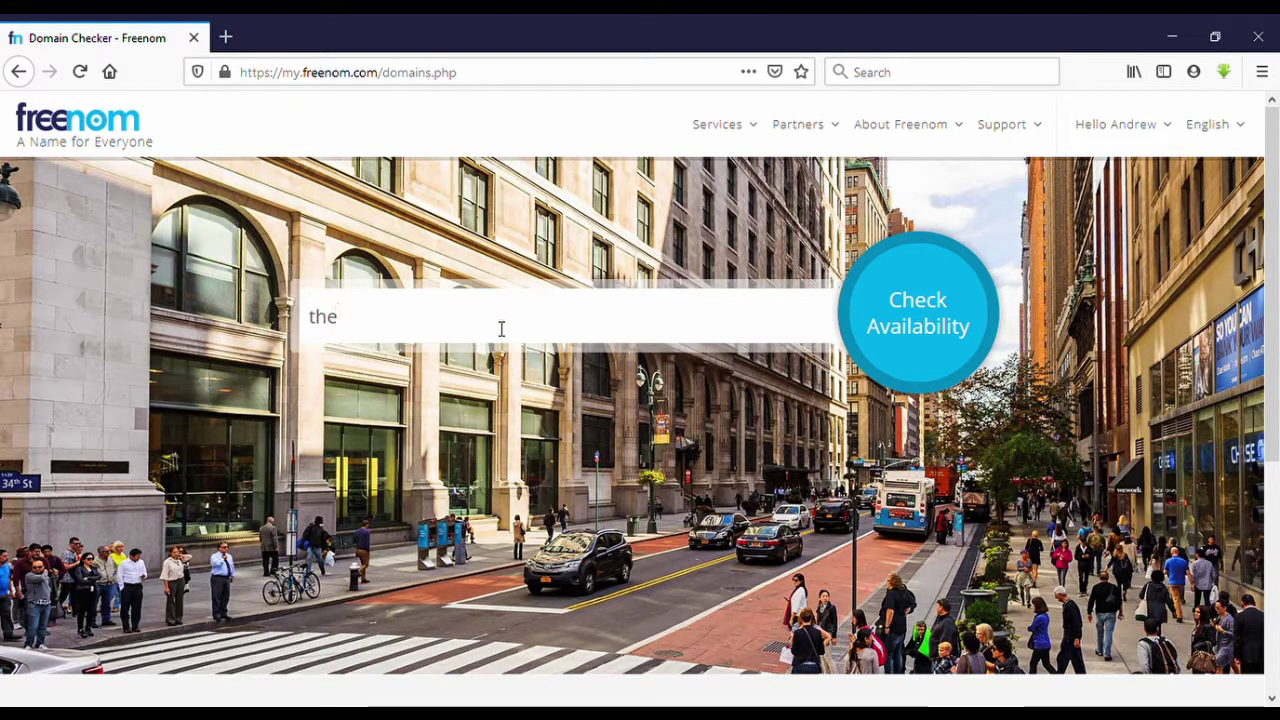
type("food")
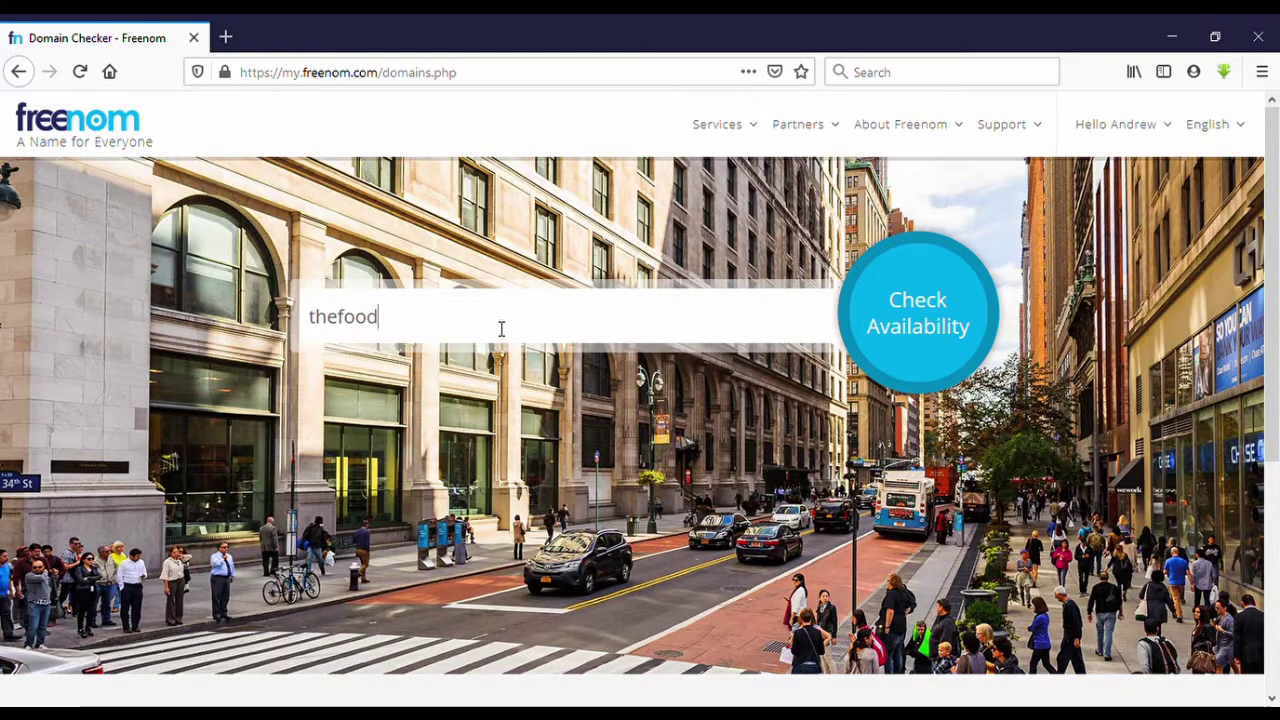
type("master")
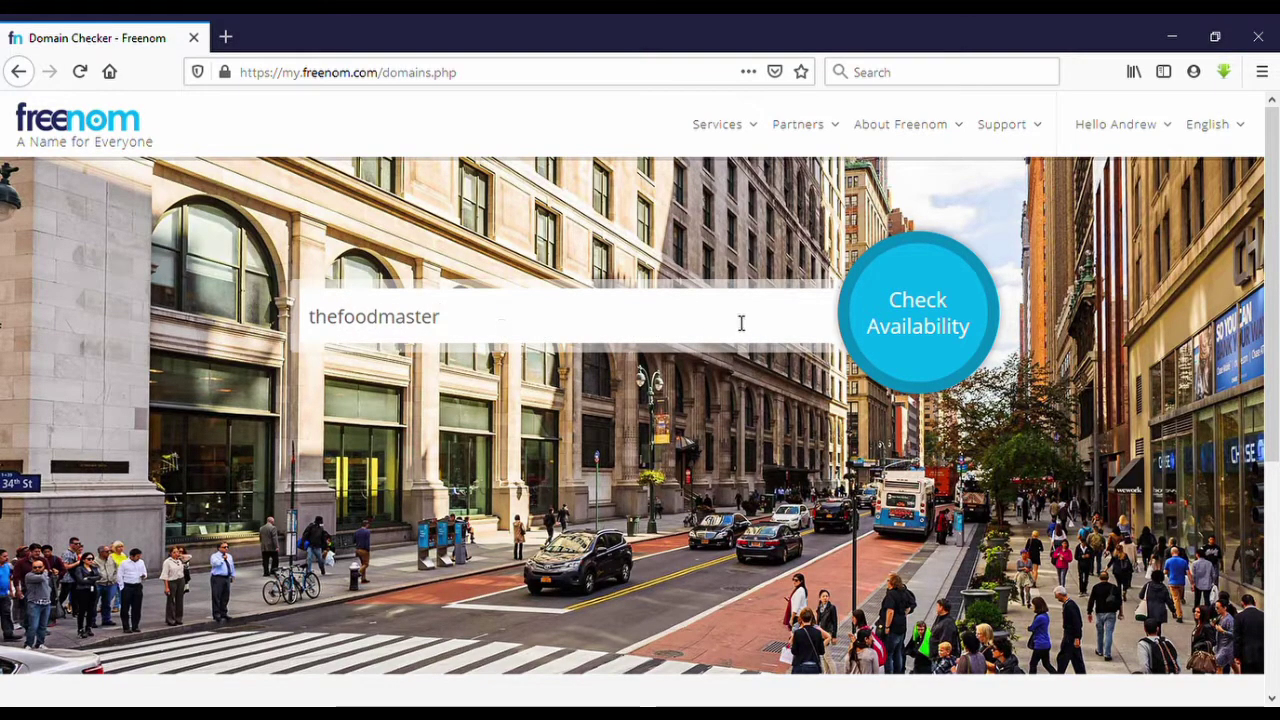
left_click(890, 320)
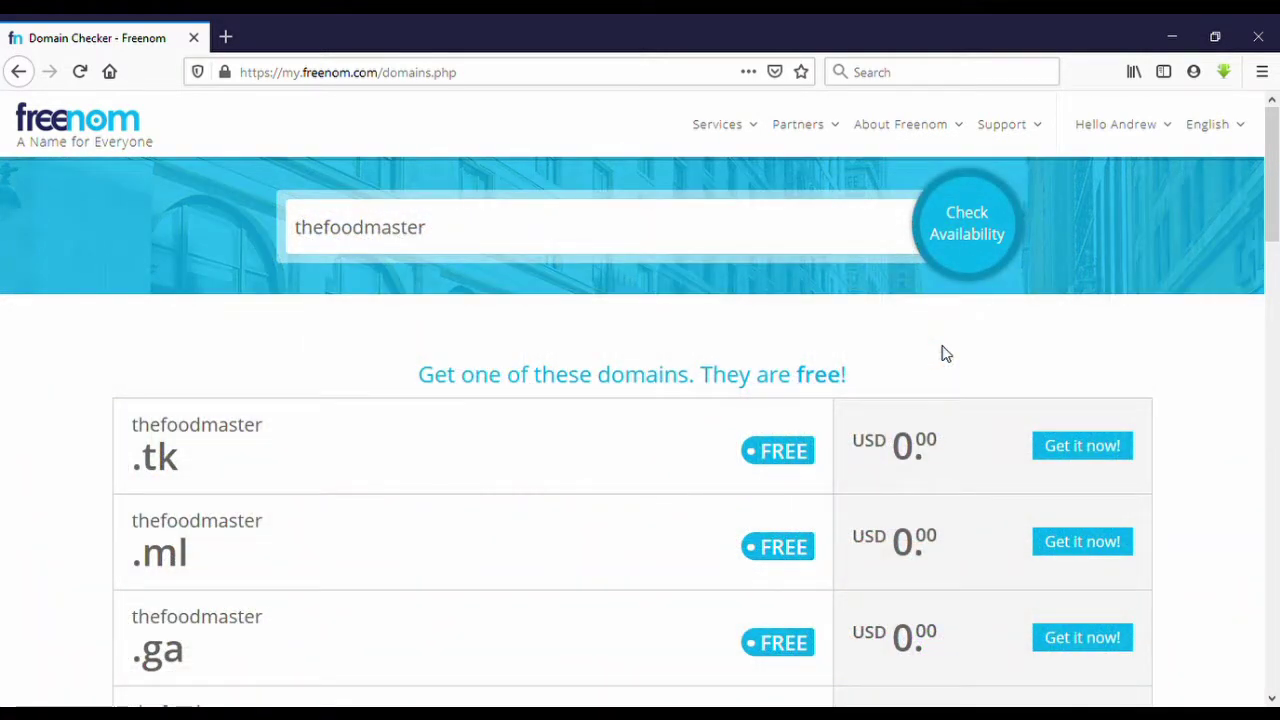
Examine the free and cost price domain extensions offered for thefoodmaster and their prices
scroll(945, 353, "down", 2)
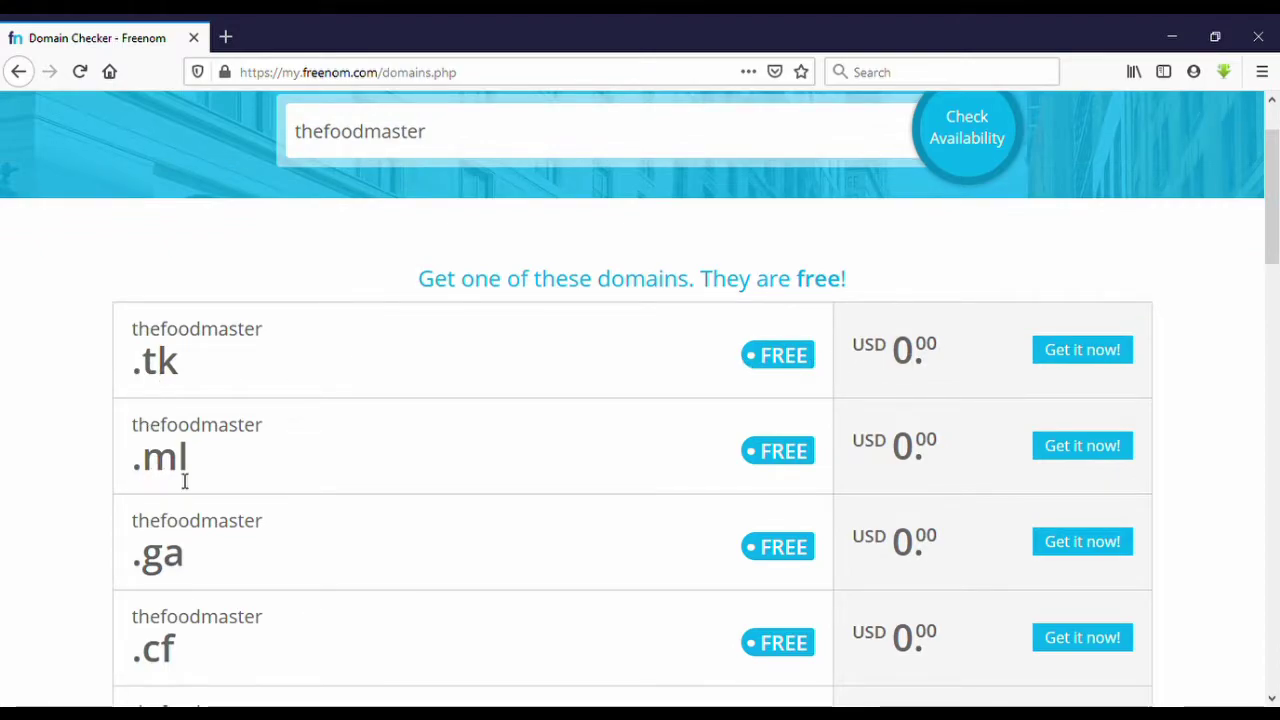
scroll(183, 480, "down", 2)
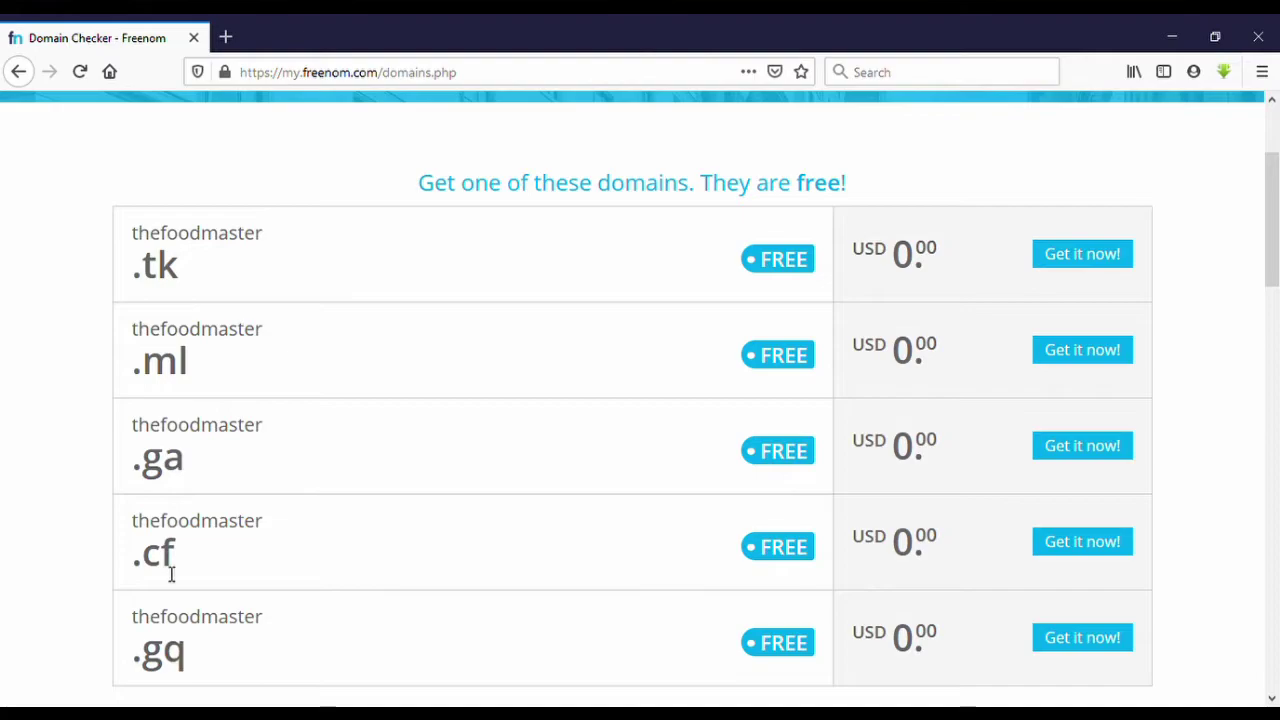
scroll(171, 570, "down", 2)
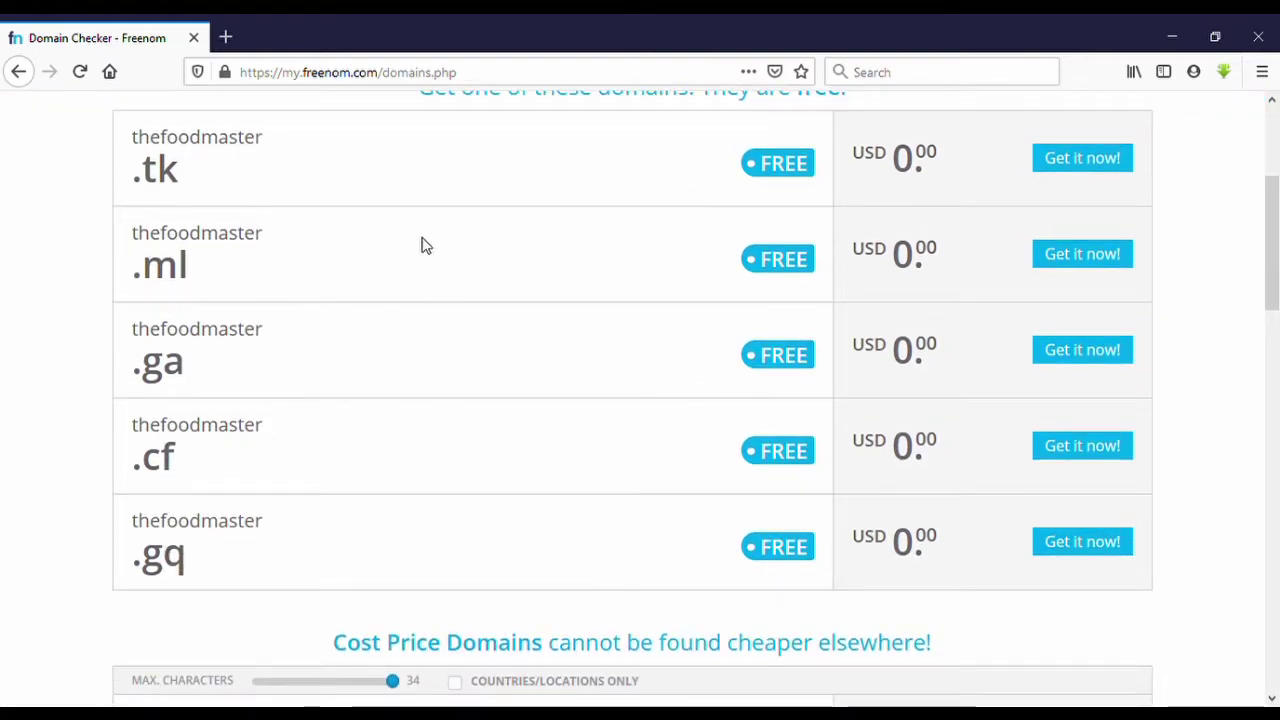
scroll(290, 255, "up", 1)
scroll(290, 255, "up", 1)
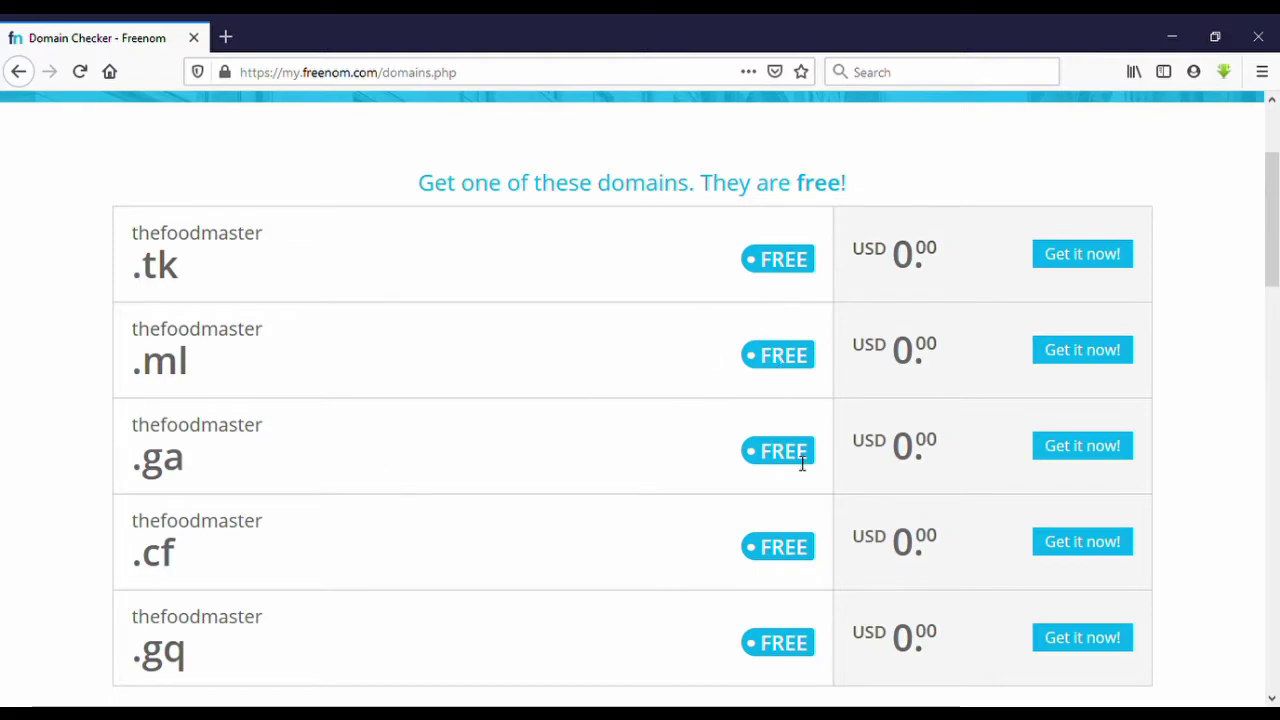
scroll(802, 463, "down", 8)
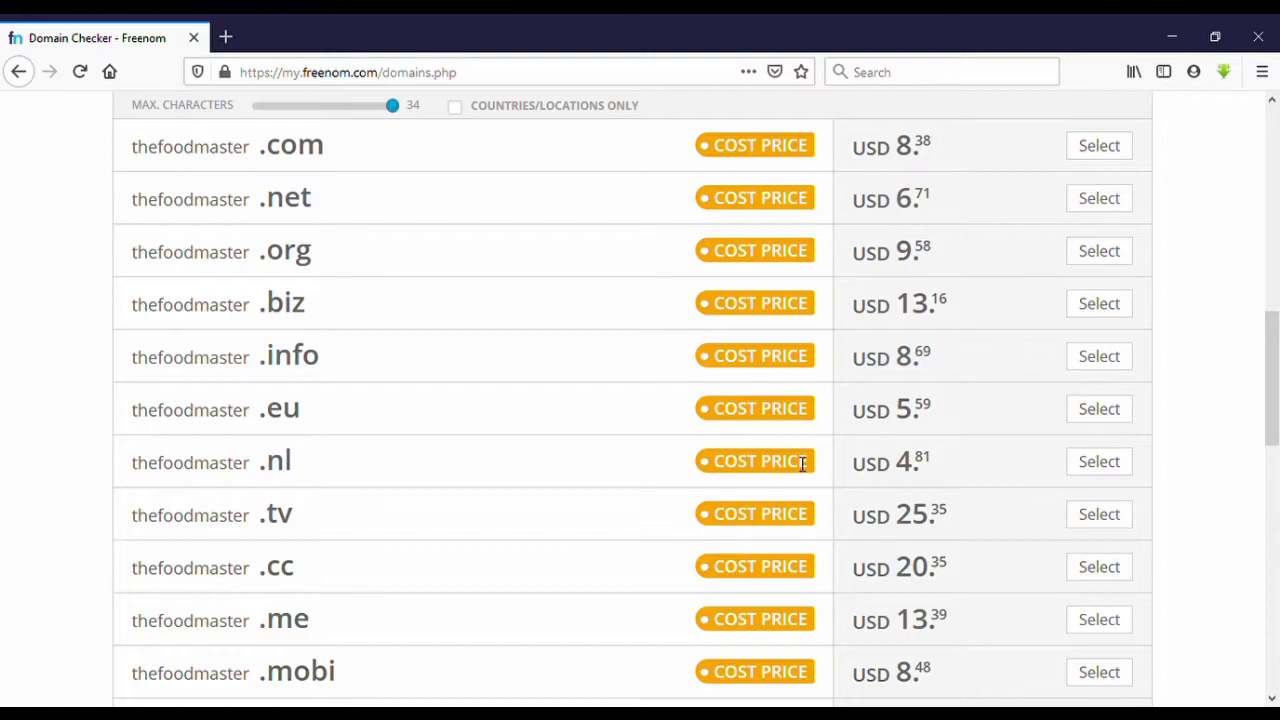
scroll(802, 463, "up", 3)
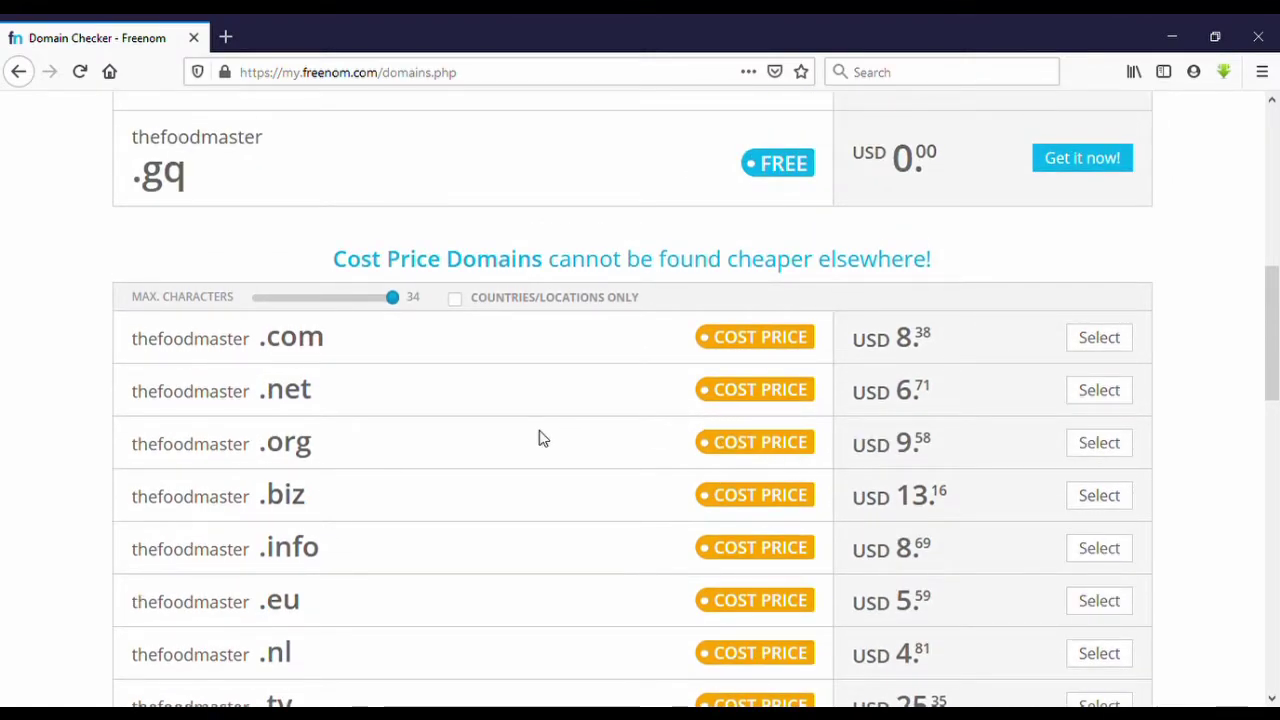
scroll(520, 438, "down", 2)
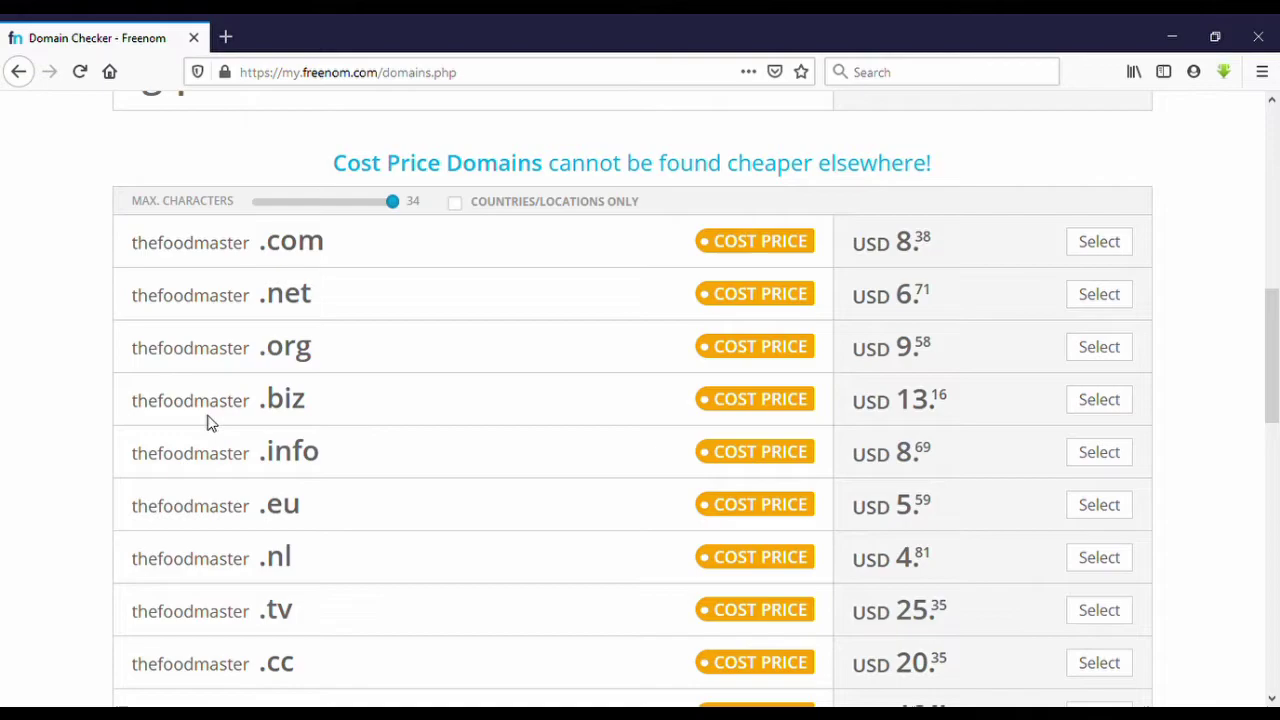
scroll(287, 432, "up", 6)
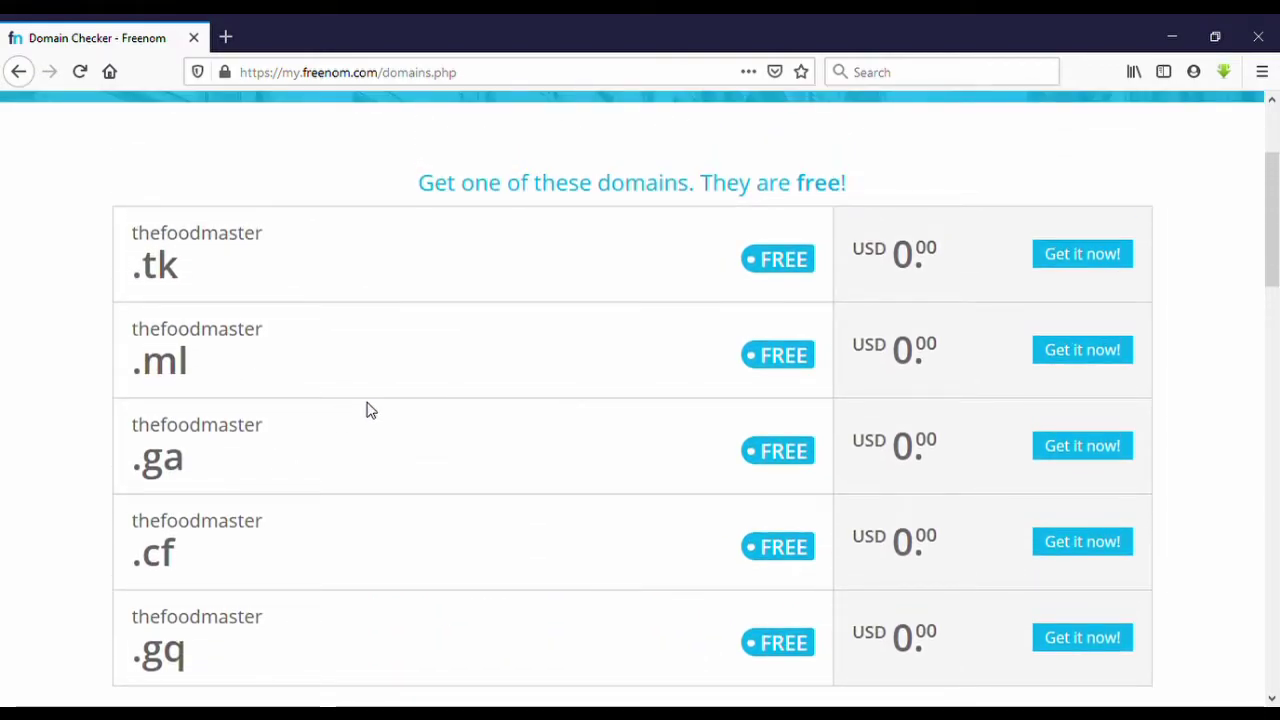
scroll(366, 409, "up", 2)
scroll(500, 400, "up", 2)
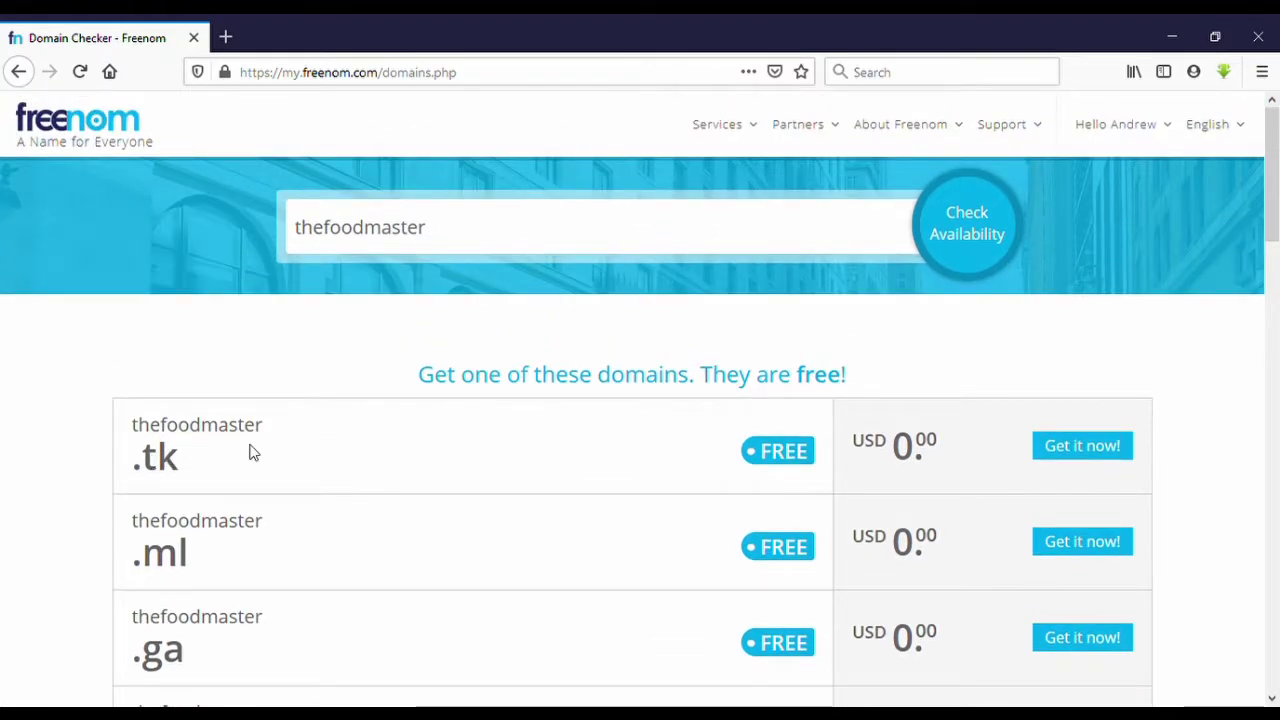
Add the free thefoodmaster.tk domain to the cart and proceed to checkout
left_click(1074, 449)
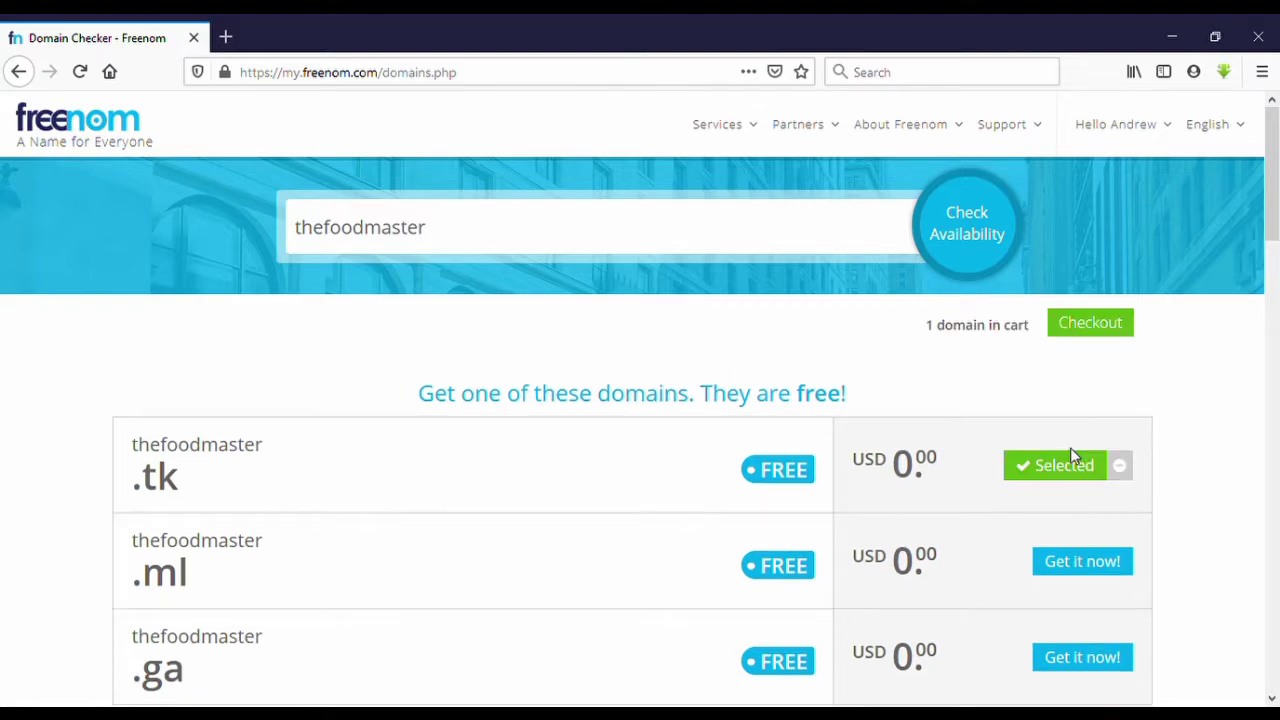
left_click(1112, 337)
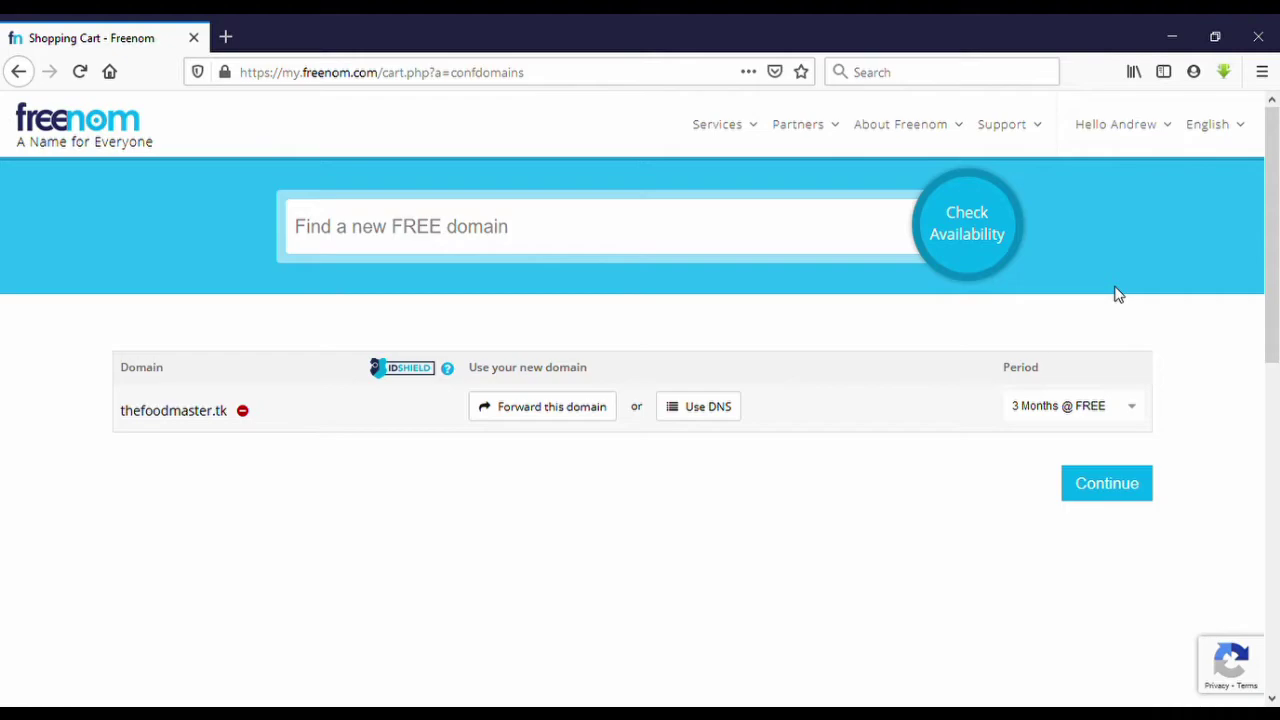
Set the registration period of thefoodmaster.tk to 12 Months @ FREE and complete the order with the Terms & Conditions accepted
key("End")
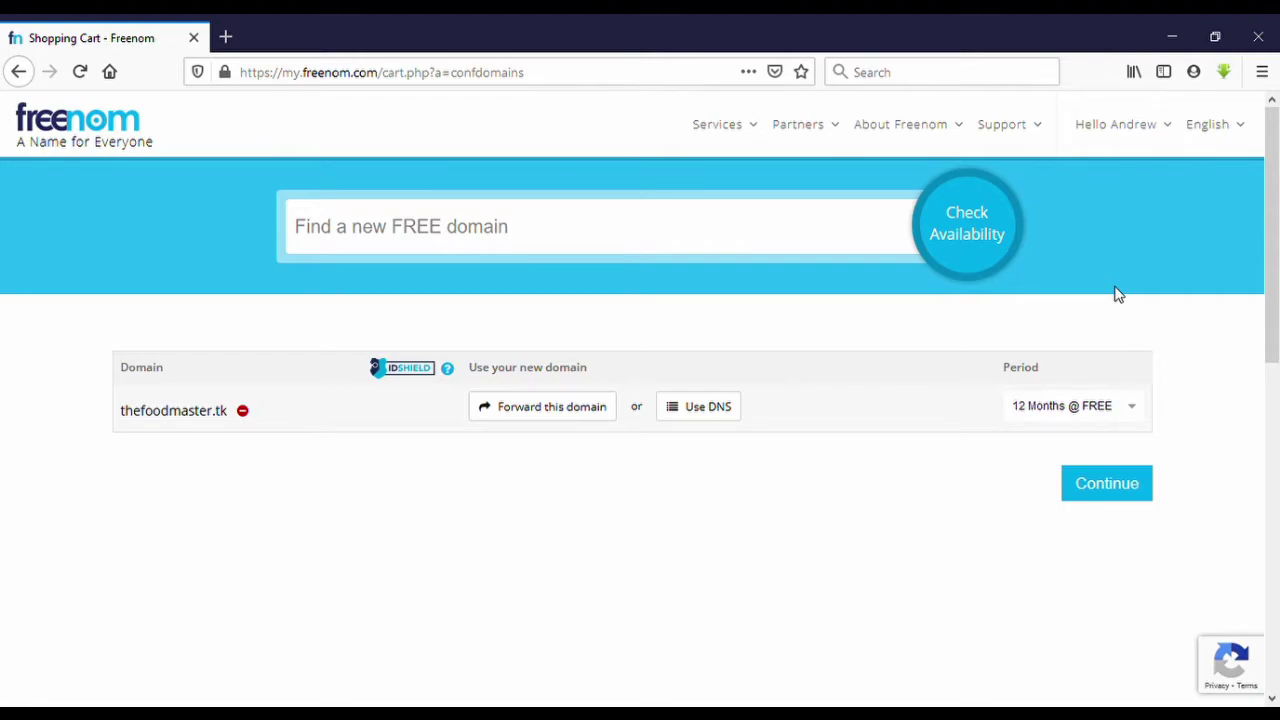
left_click(1114, 497)
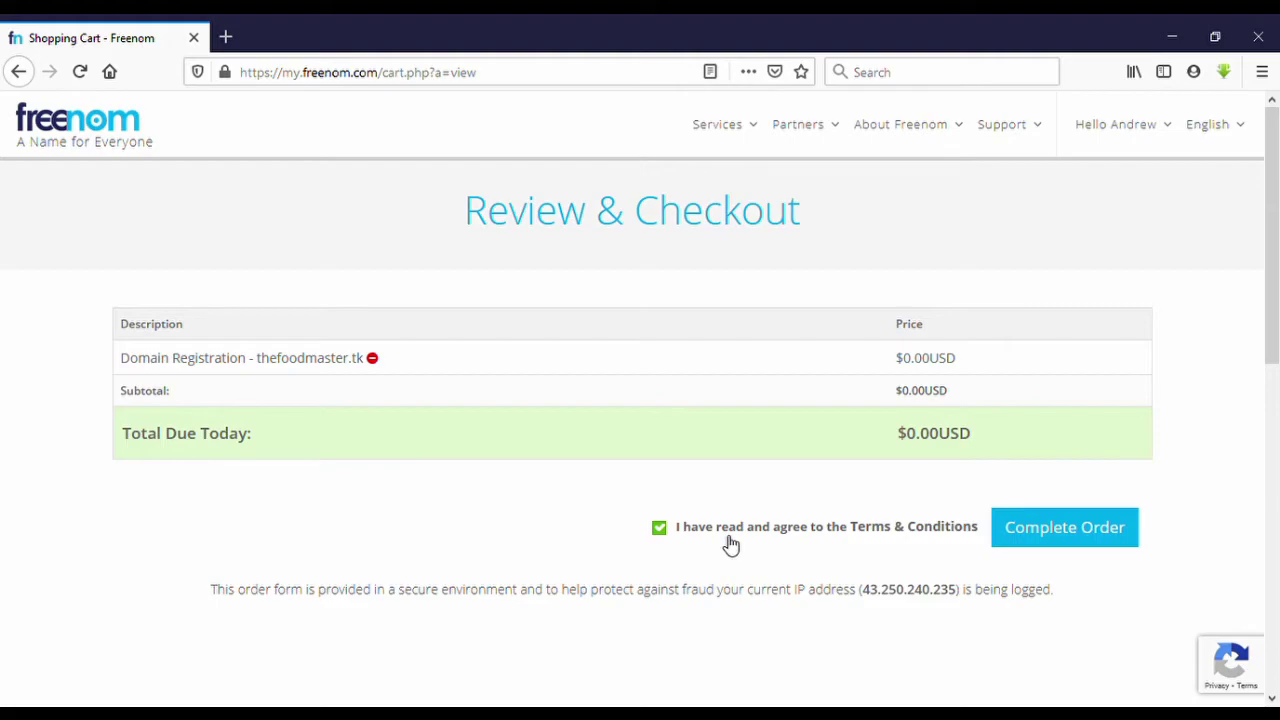
left_click(1030, 543)
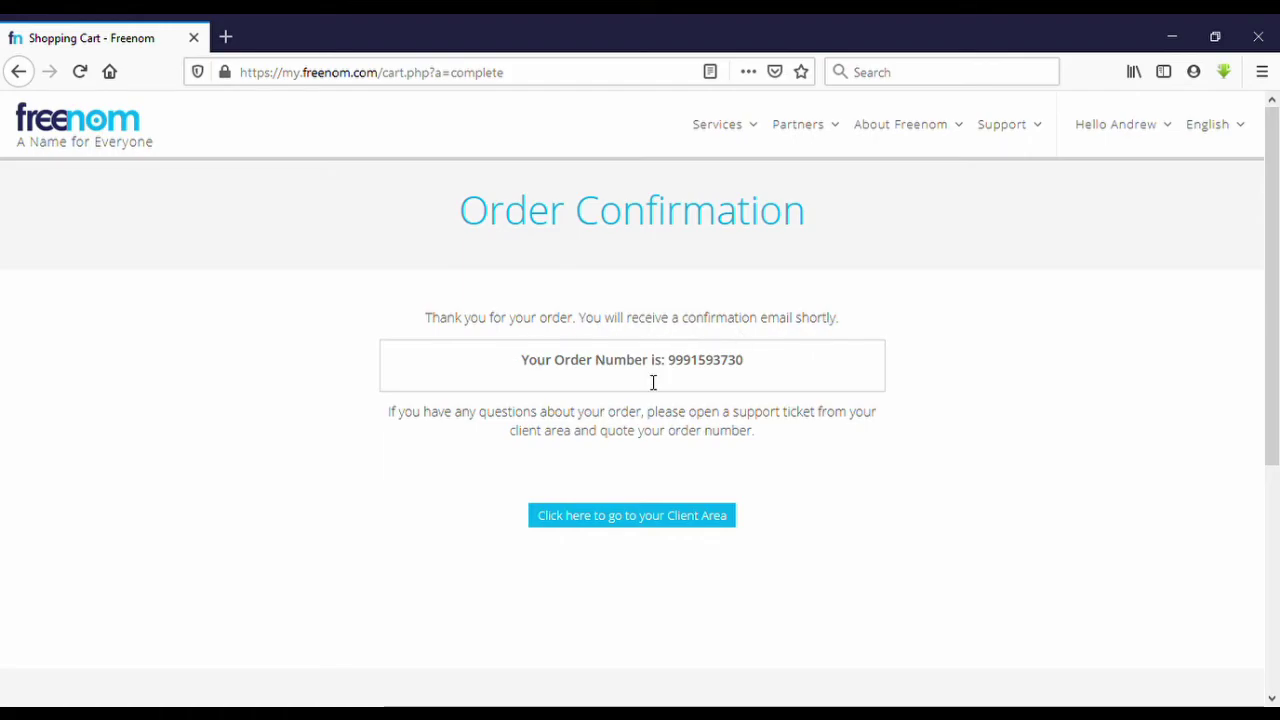
Return to the client area and open the My Domains list
left_click(644, 522)
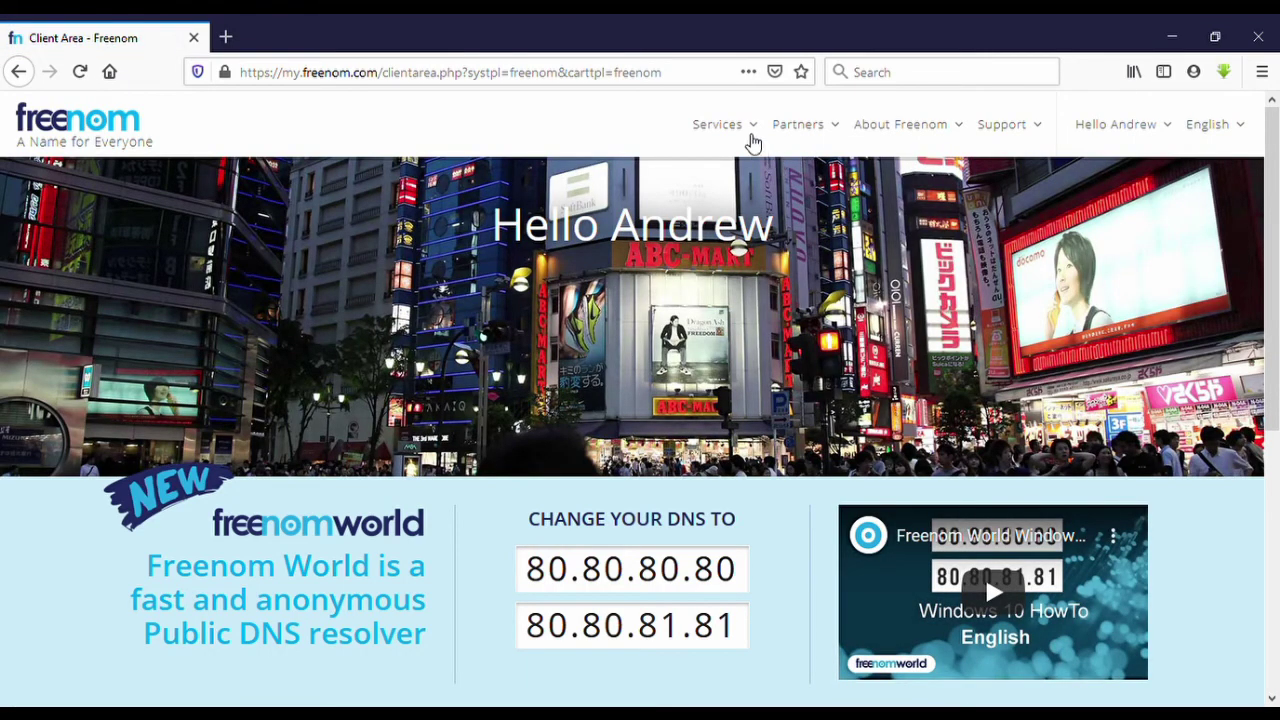
left_click(751, 131)
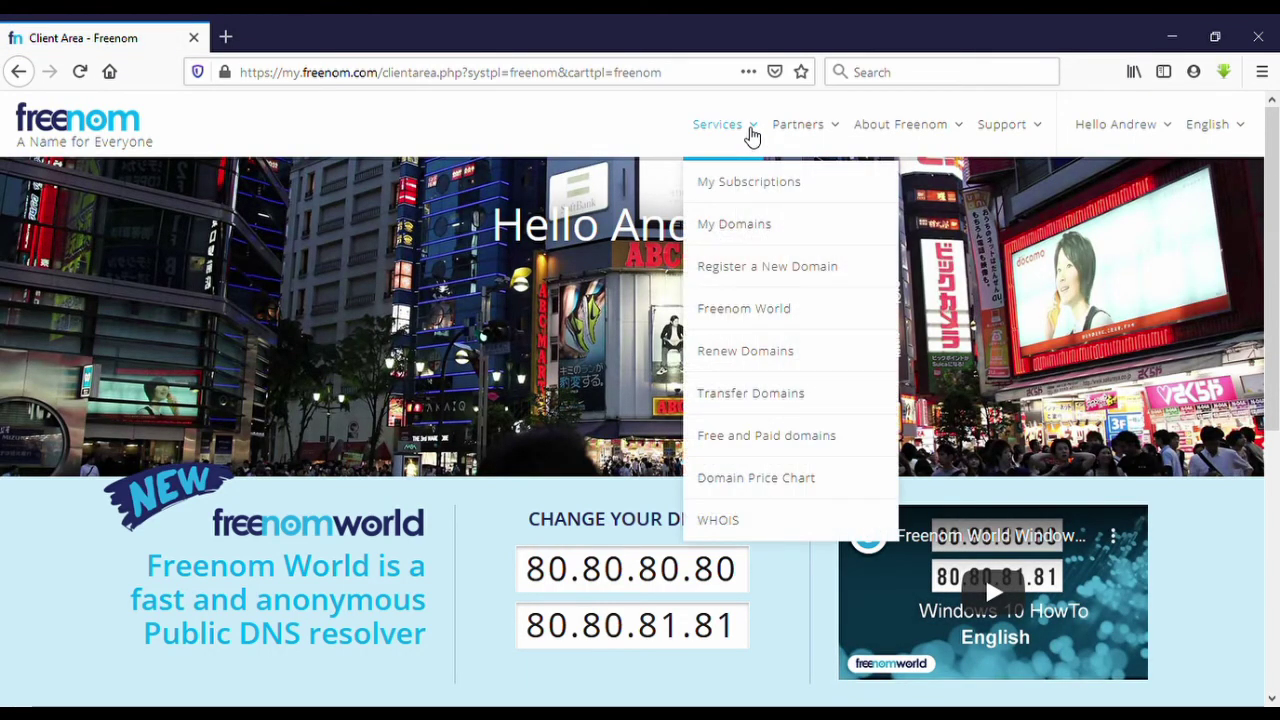
left_click(765, 231)
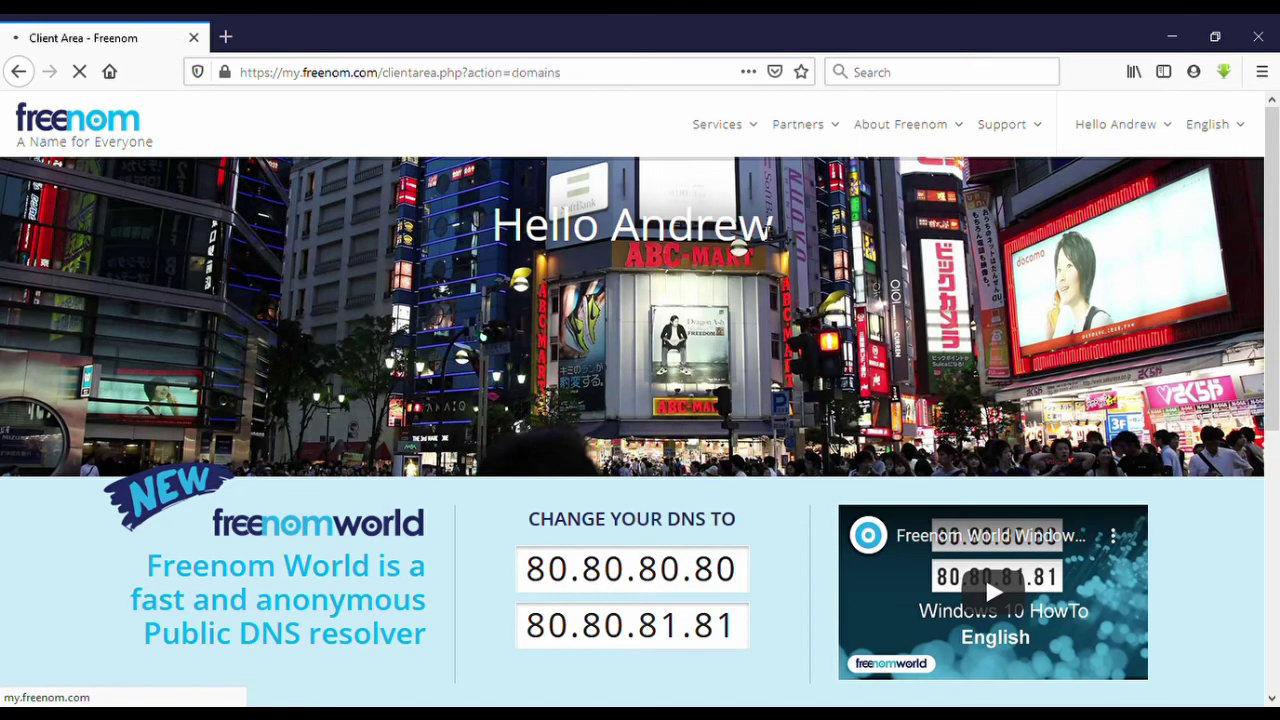